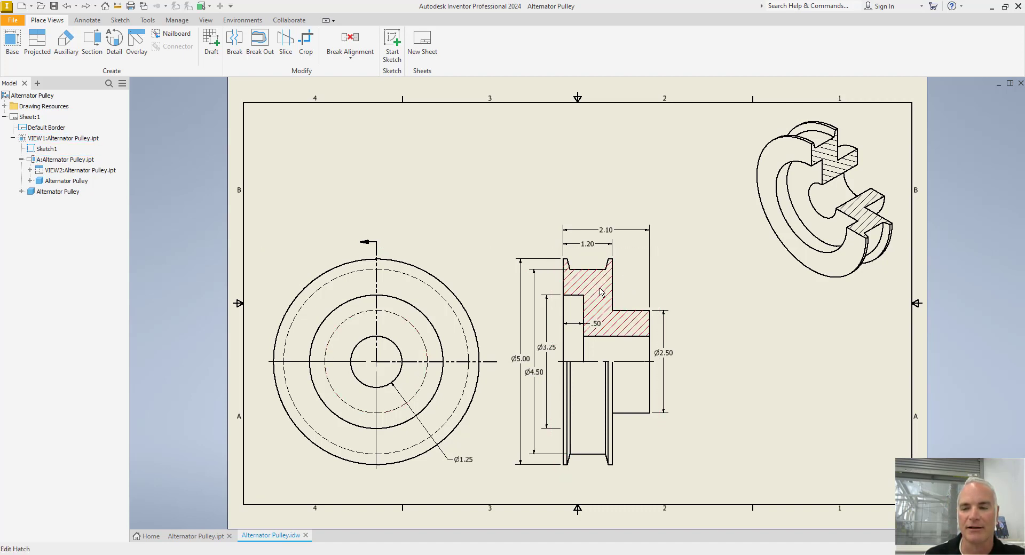
Inspect the model annotations retrievable around the groove in the section view, without adding any to the drawing
scroll(601, 291, up, 5)
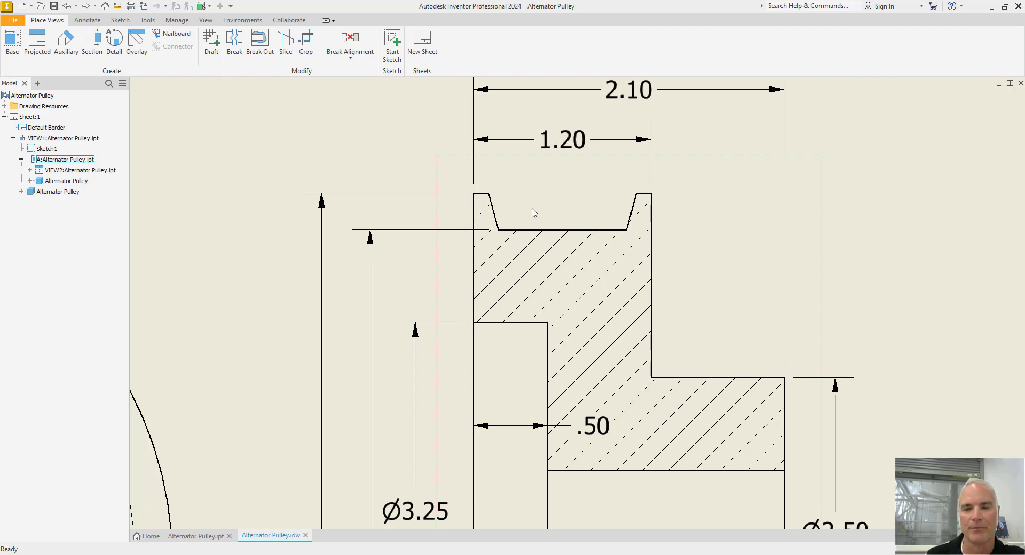
right_click(534, 213)
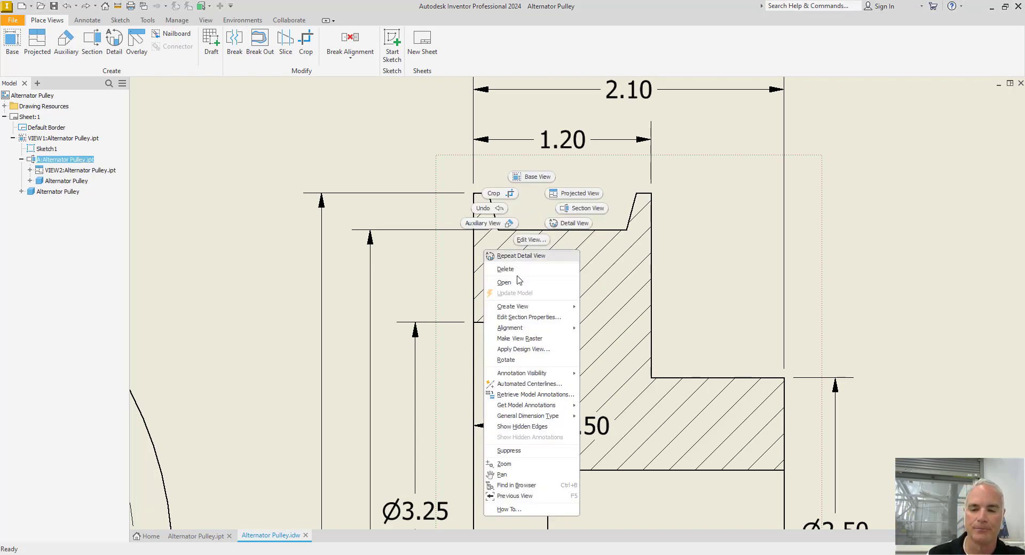
click(520, 395)
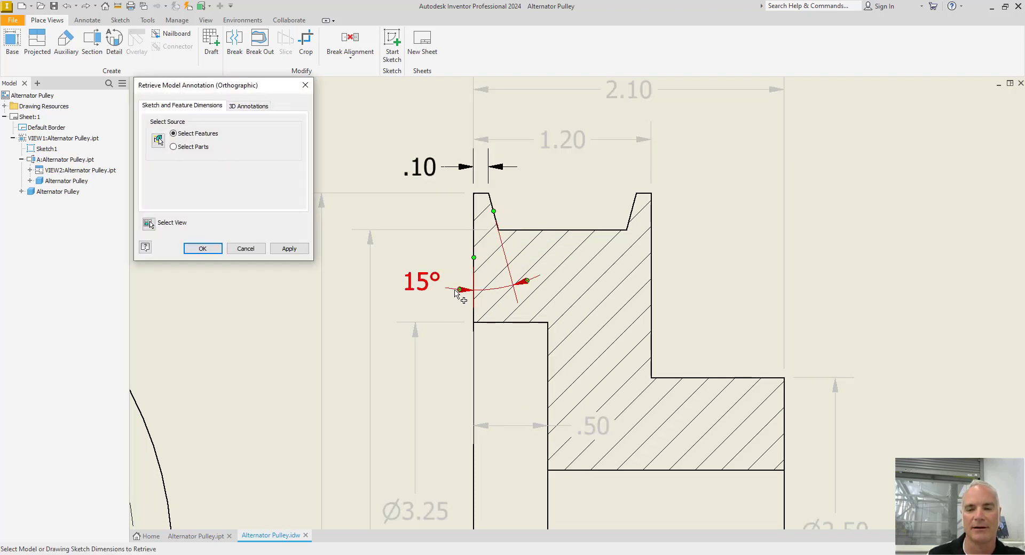
scroll(459, 291, up, 3)
scroll(549, 334, down, 5)
scroll(609, 364, down, 3)
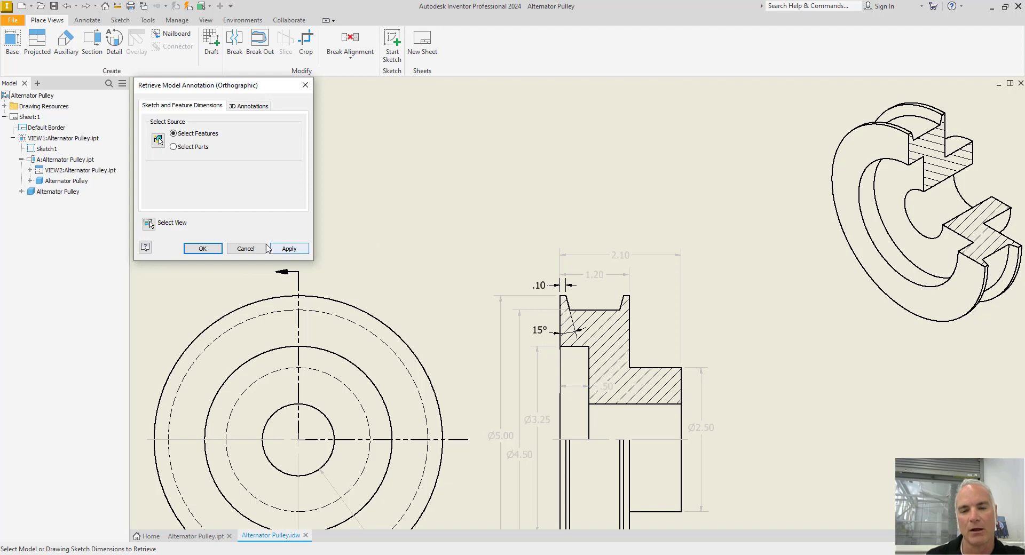
click(202, 248)
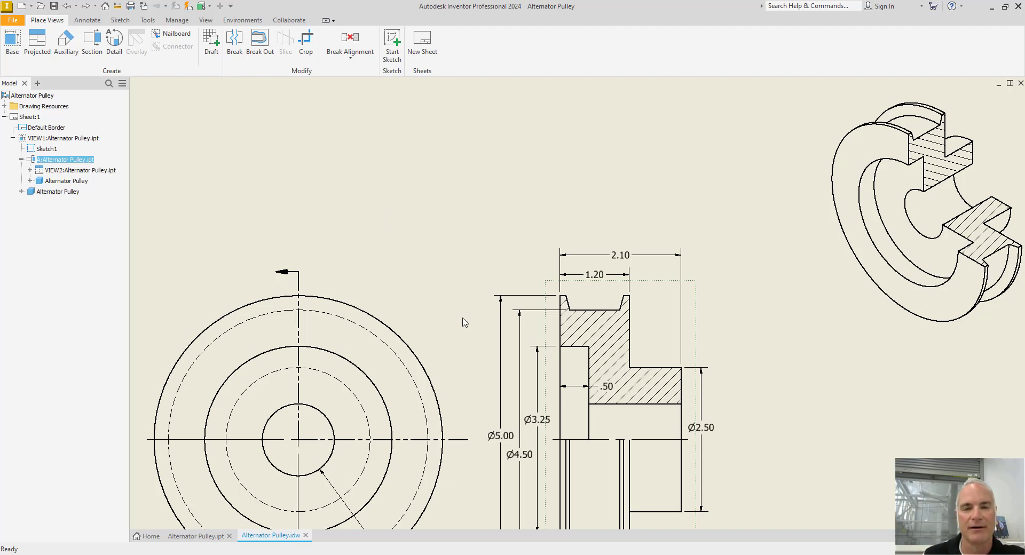
Create a 2:1 circular detail view B of the section's groove area, with its label hidden, in the empty space beside the section view
middle_drag(455, 319, 364, 239)
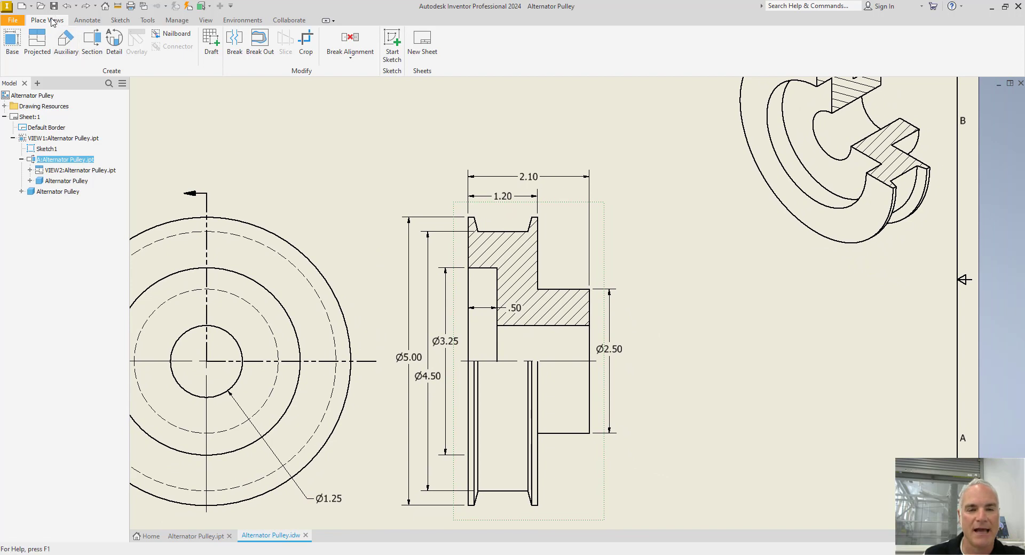
click(115, 48)
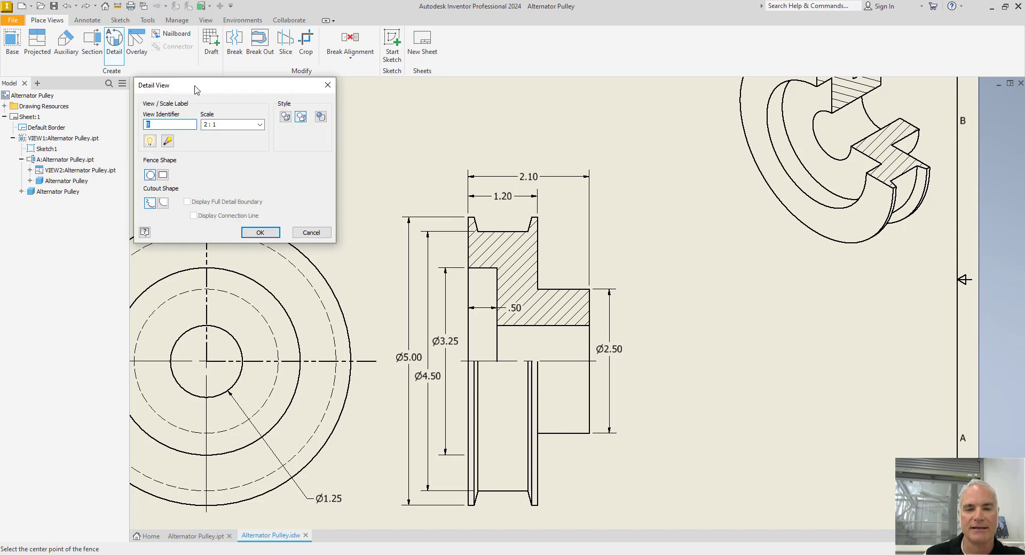
drag(196, 89, 284, 124)
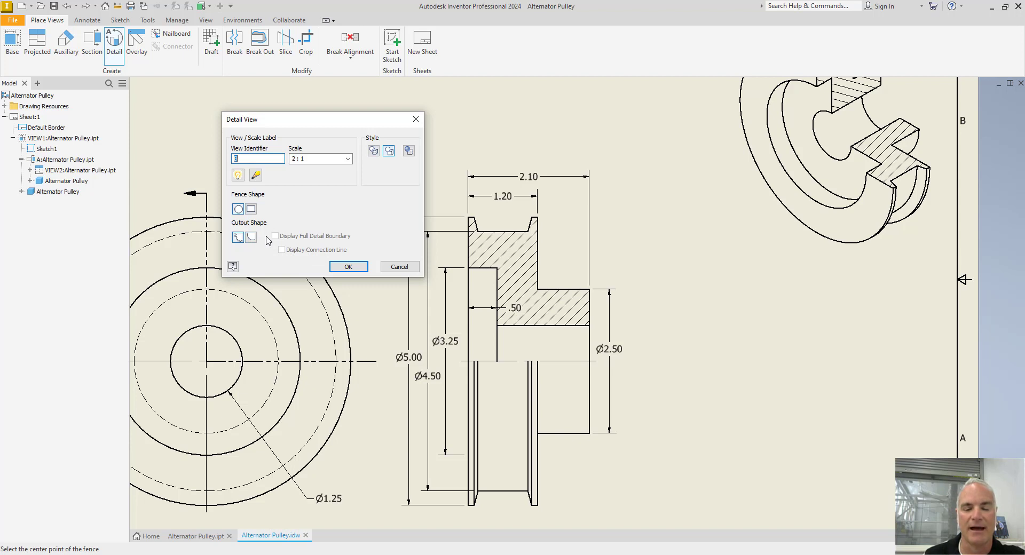
click(238, 178)
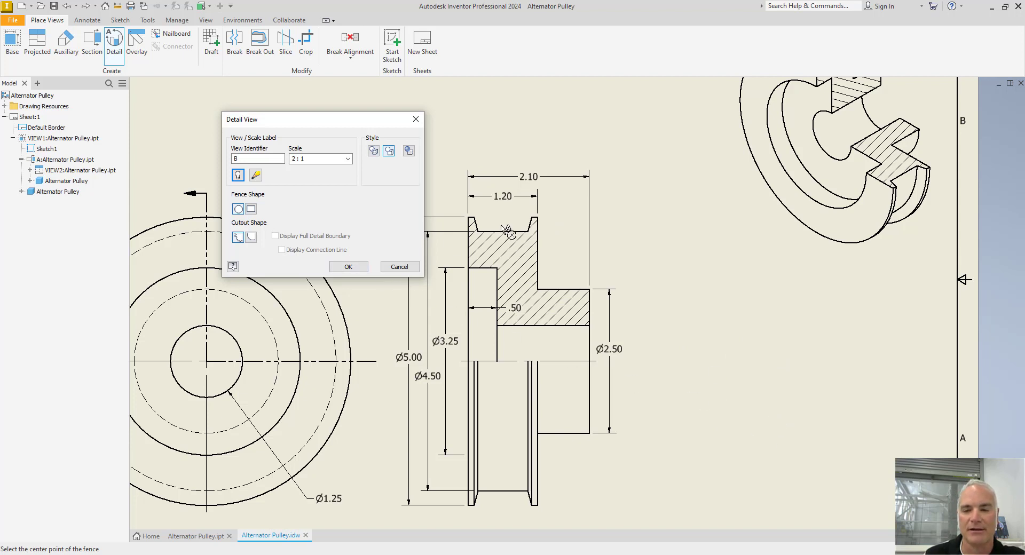
click(505, 247)
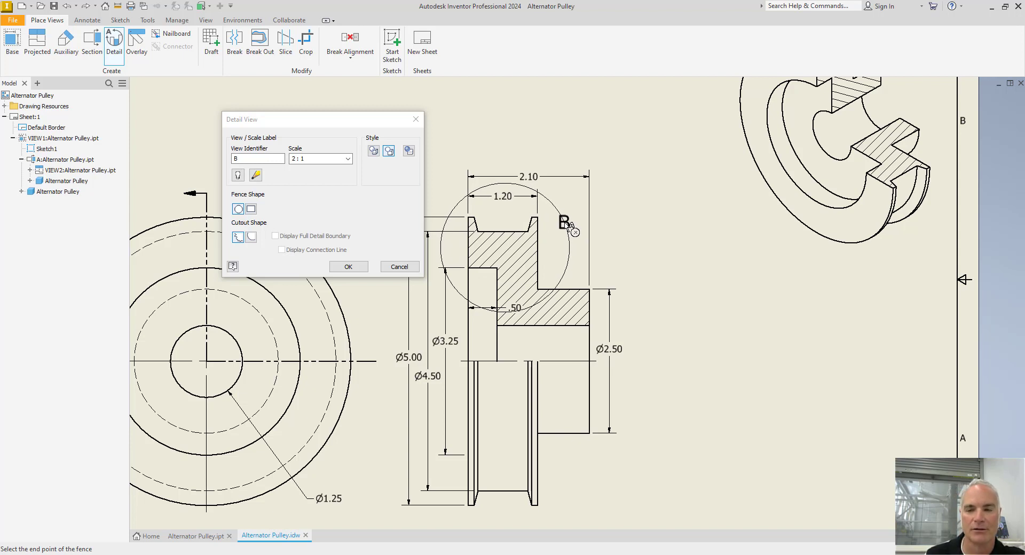
click(564, 223)
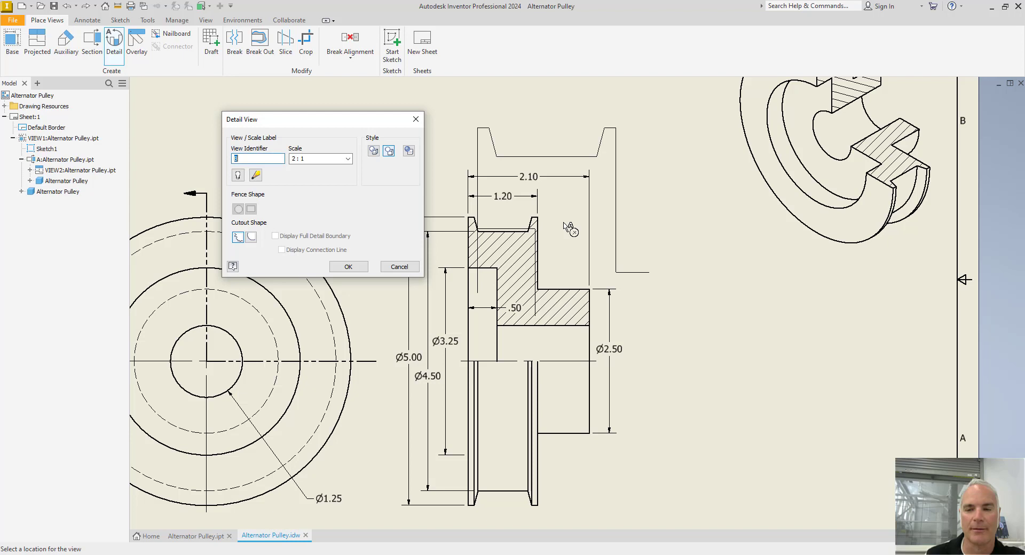
click(779, 382)
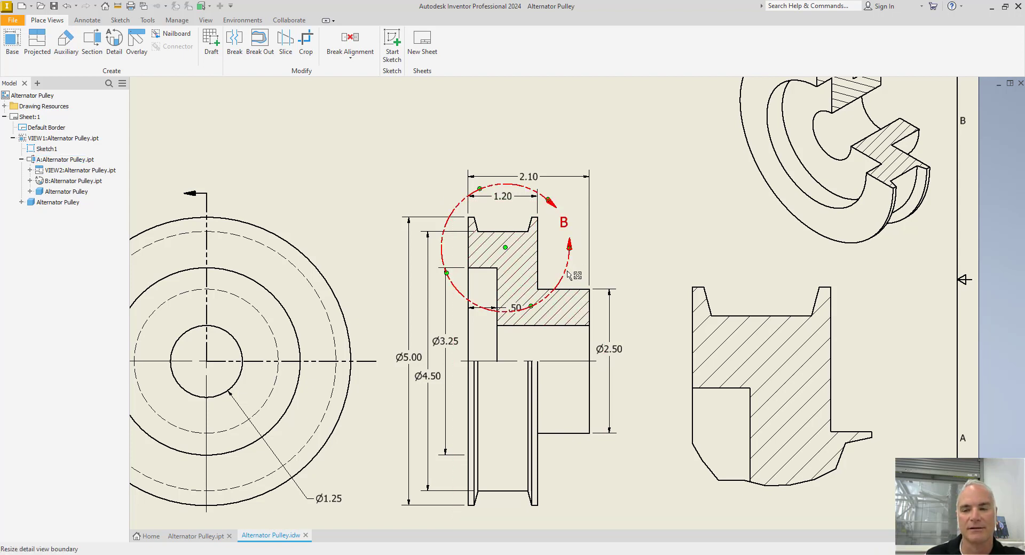
Shrink the detail B boundary circle and recentre it so that it encloses the whole groove profile
click(572, 249)
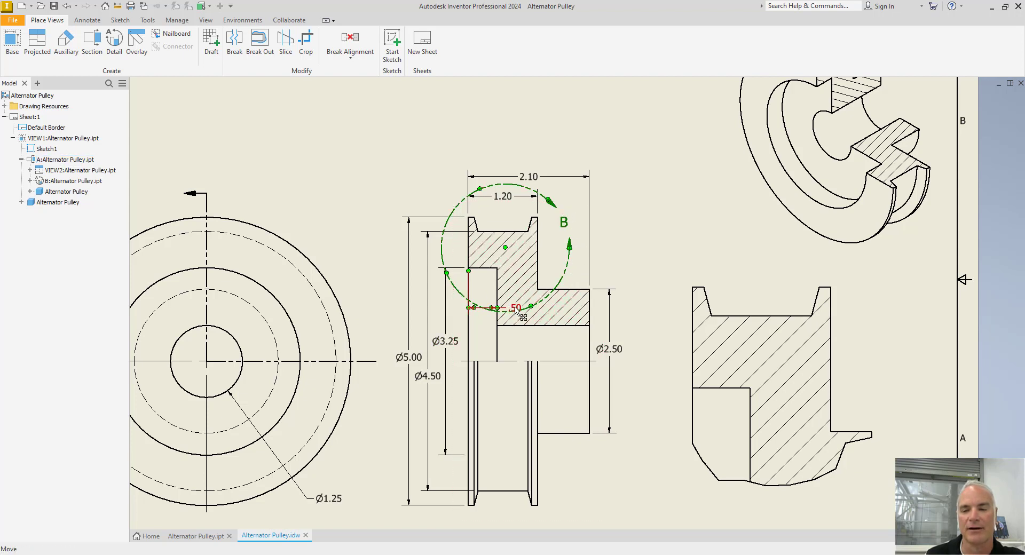
drag(531, 309, 541, 285)
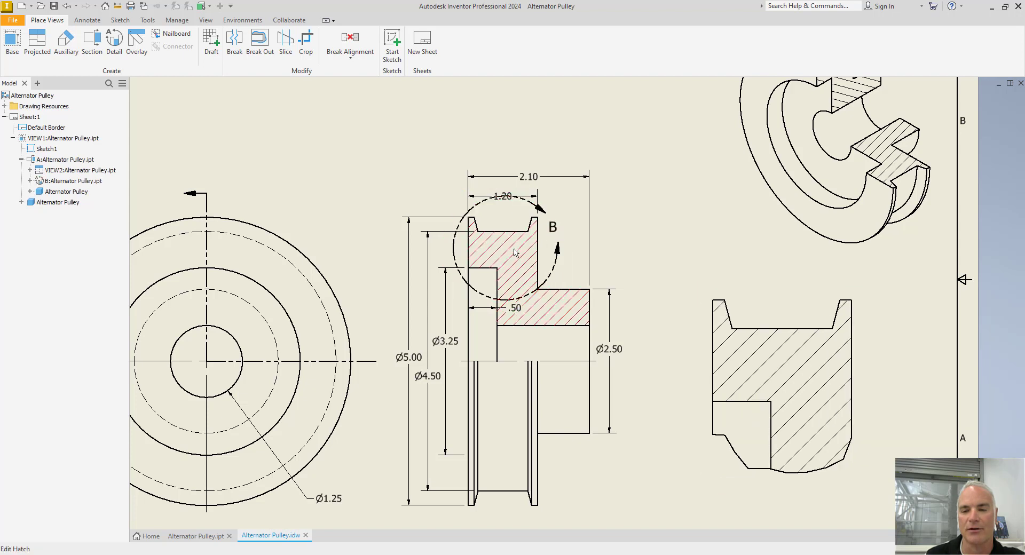
drag(505, 248, 487, 267)
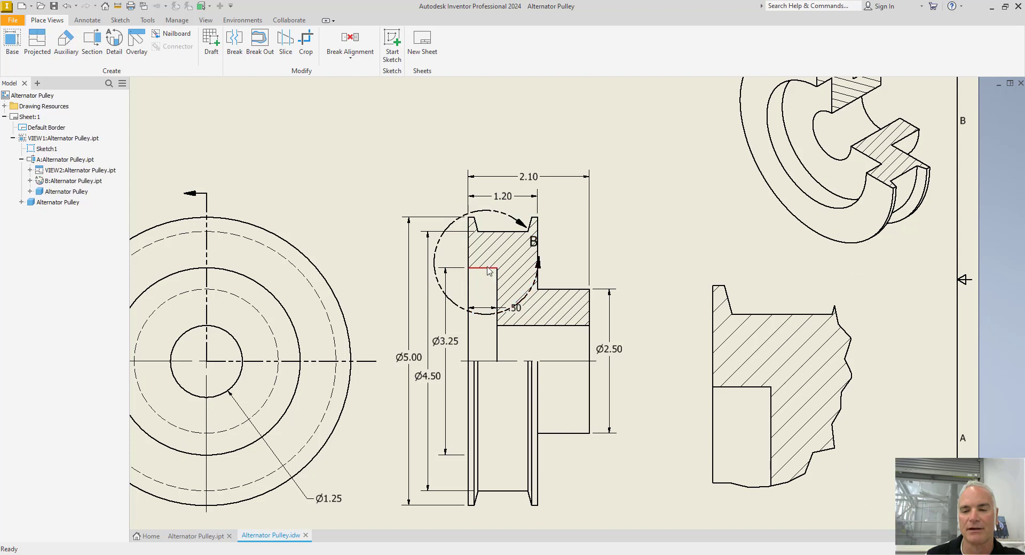
click(527, 294)
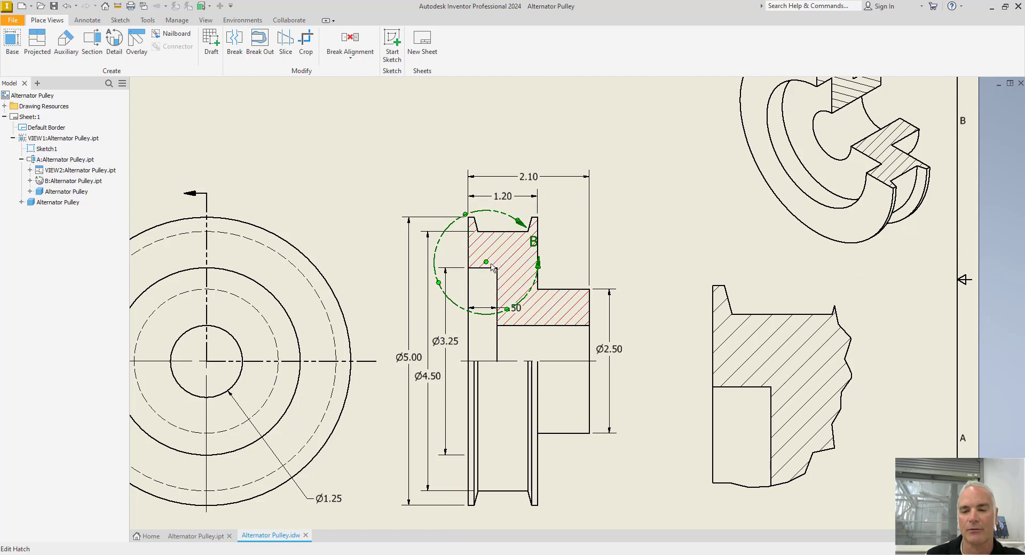
drag(488, 263, 501, 245)
key(Escape)
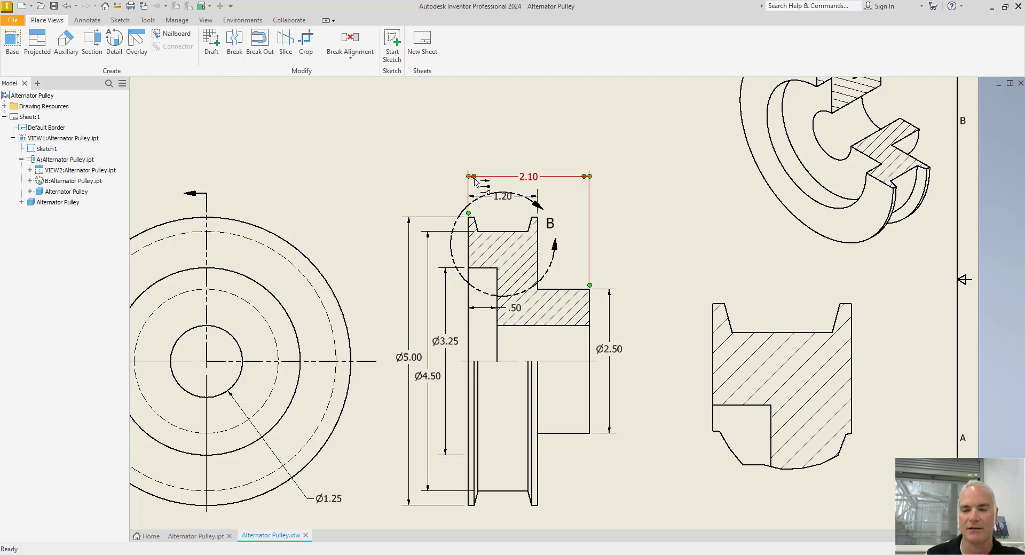
Raise the 2.10 and 1.20 dimensions clear of the detail circle and shift the detail view slightly down
drag(526, 178, 512, 152)
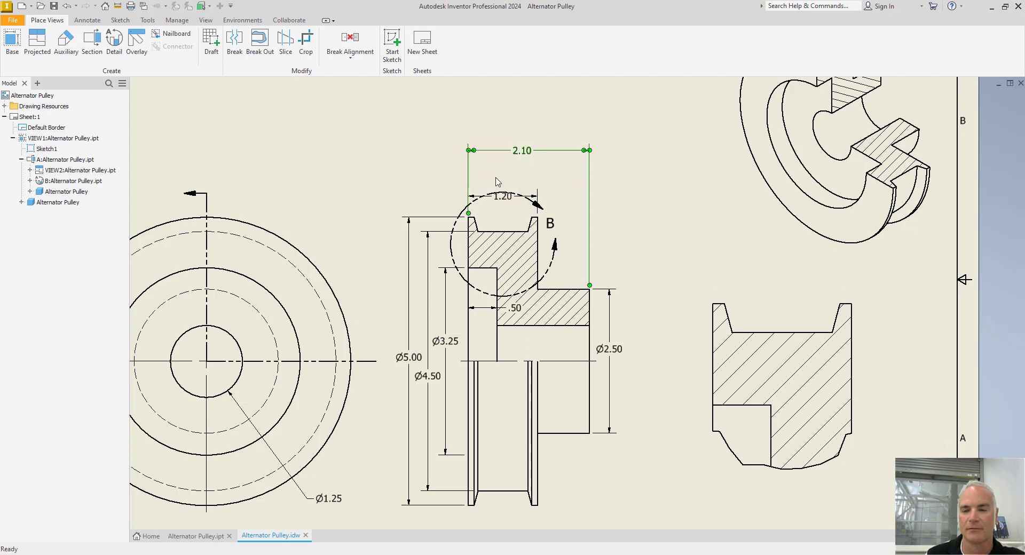
drag(504, 198, 530, 156)
click(649, 206)
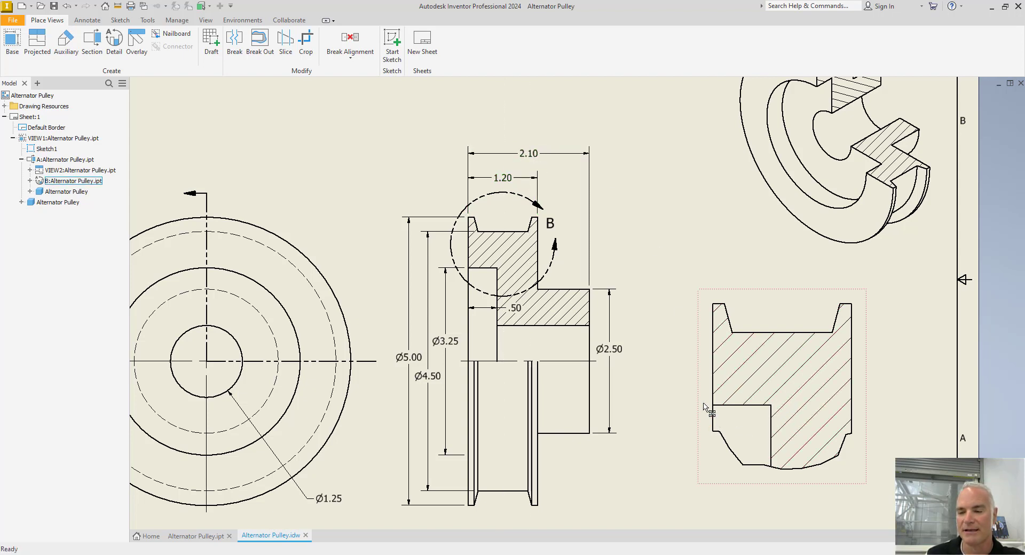
drag(701, 402, 698, 411)
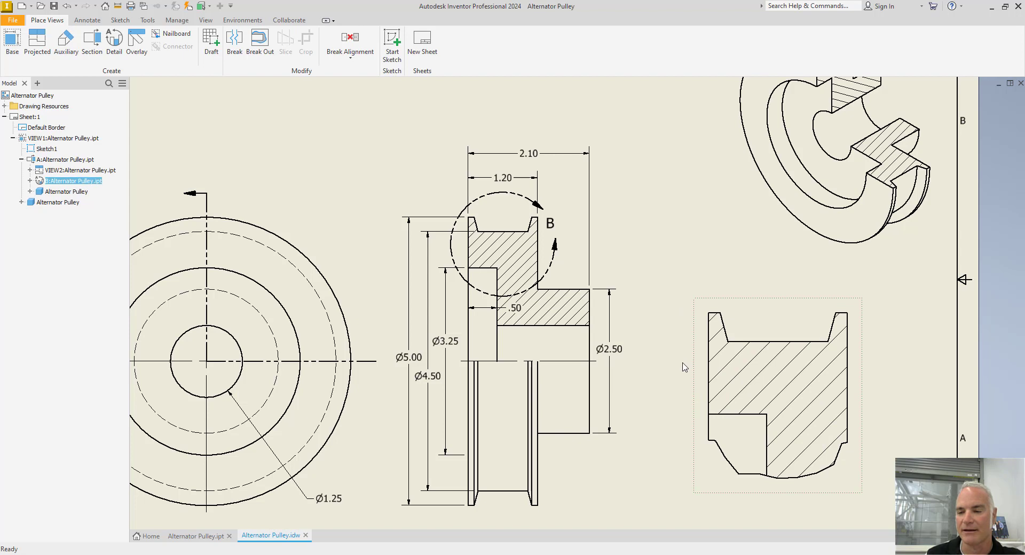
Retrieve the .10 rim width and 15° groove angle model dimensions into detail view B, and raise the .10 dimension slightly
right_click(741, 332)
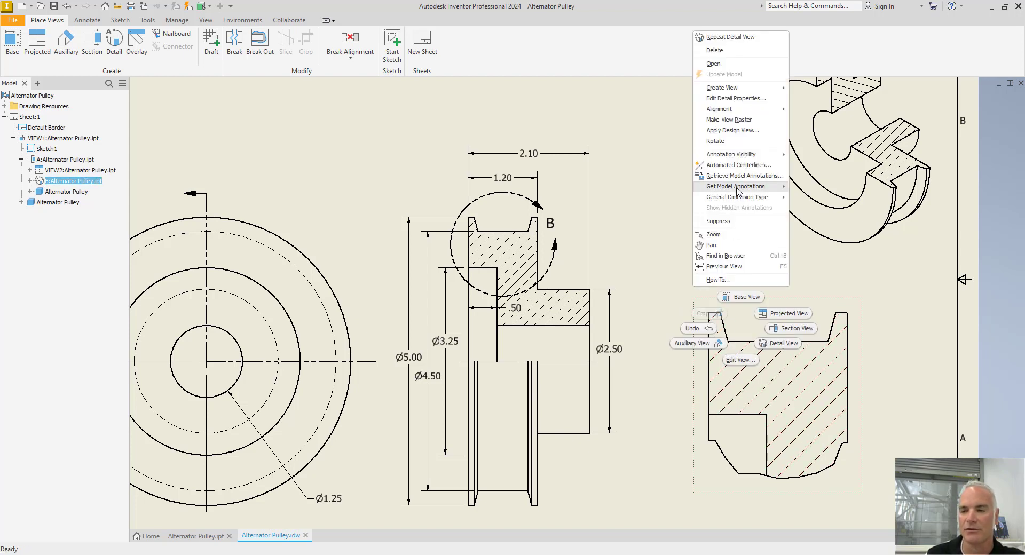
mouse_move(737, 191)
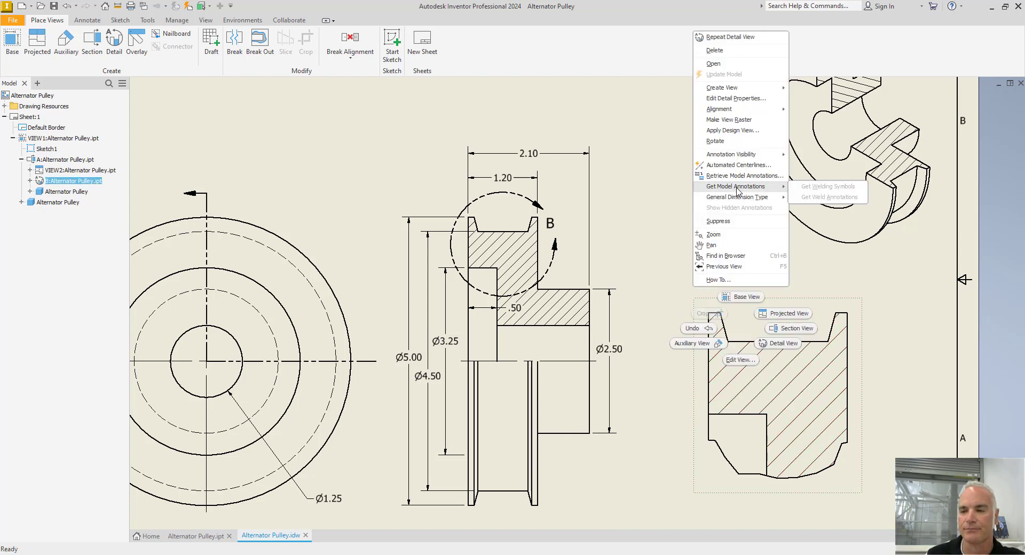
click(741, 175)
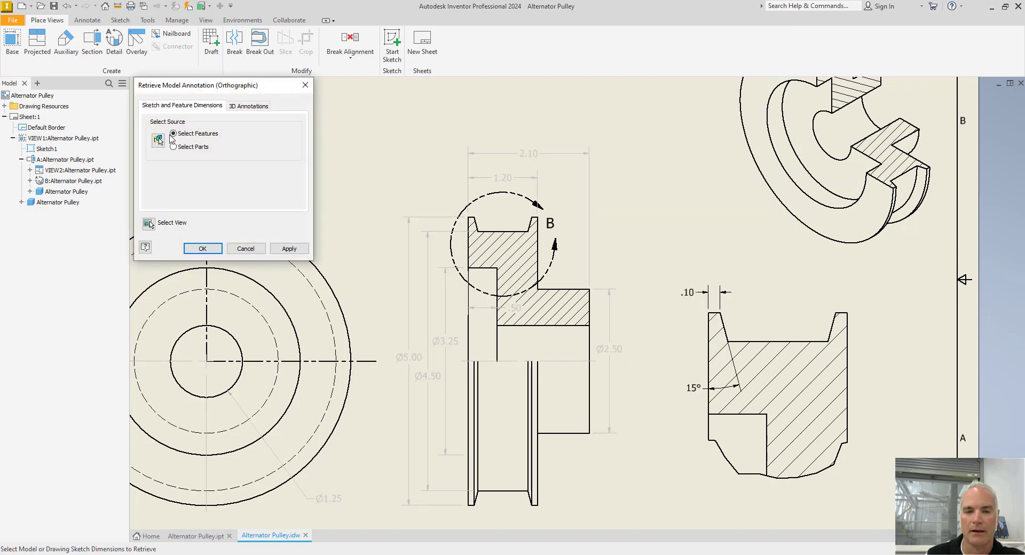
click(698, 387)
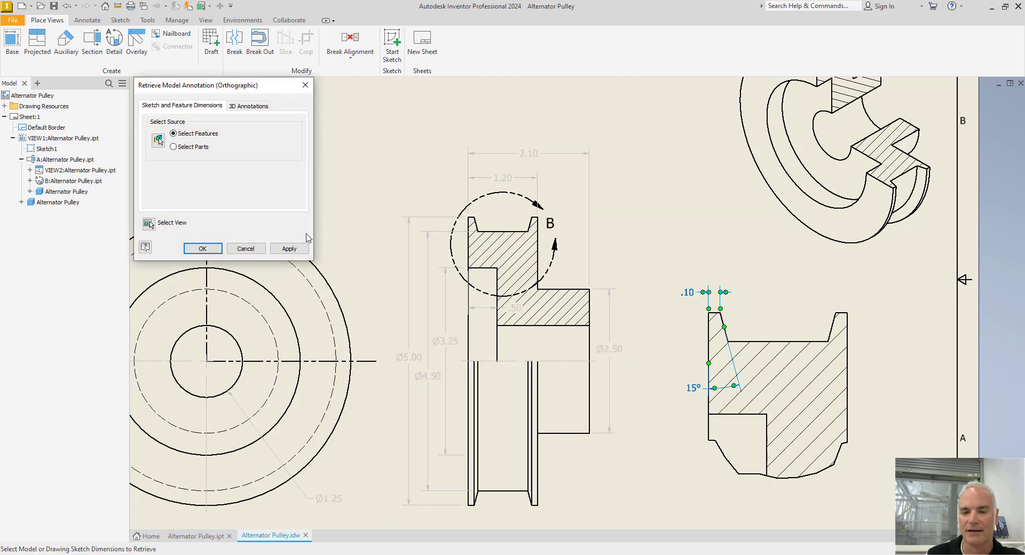
click(203, 249)
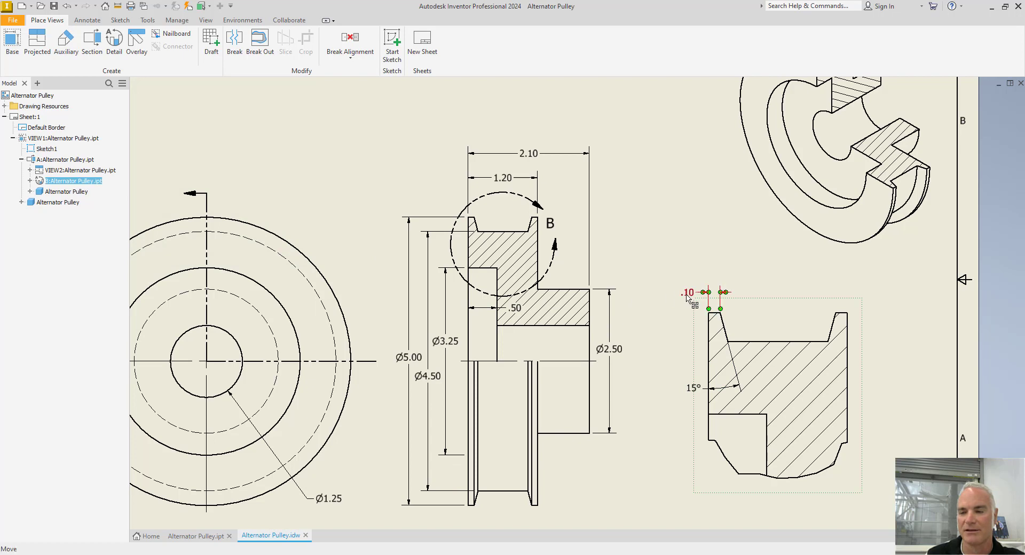
drag(686, 292, 687, 289)
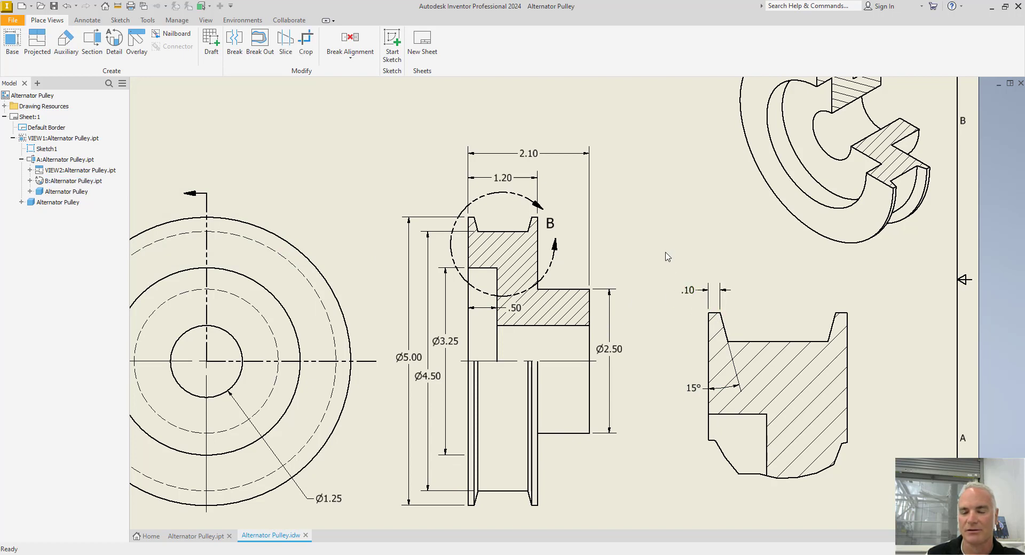
scroll(657, 298, down, 5)
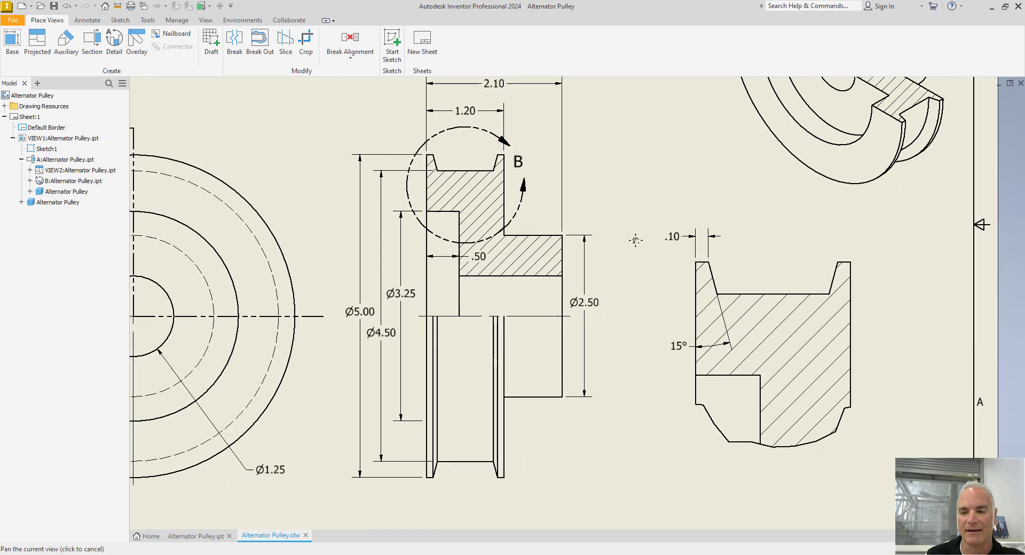